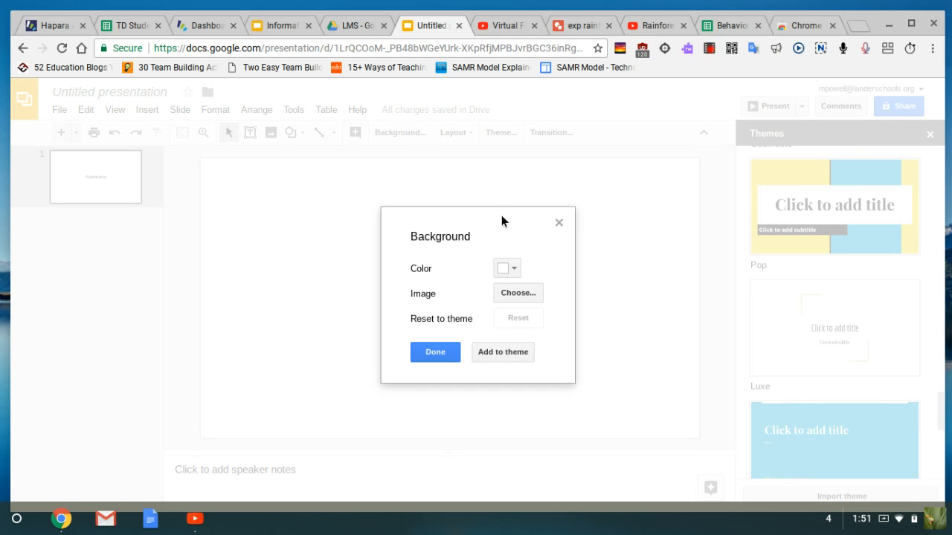
Set the misty rainforest photo with the tree stump from the "rainforest" image search as the slide background and add it to the theme.
left_click(518, 293)
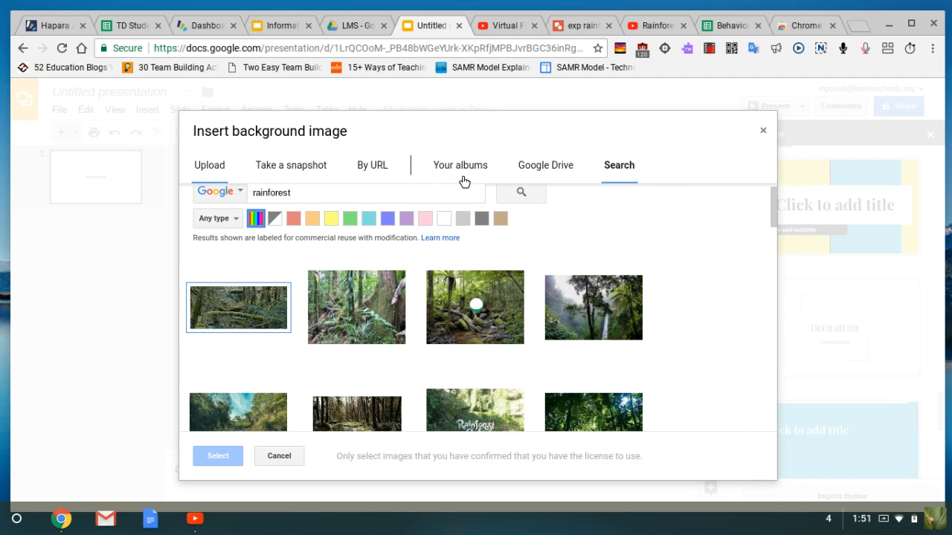
left_click(353, 214)
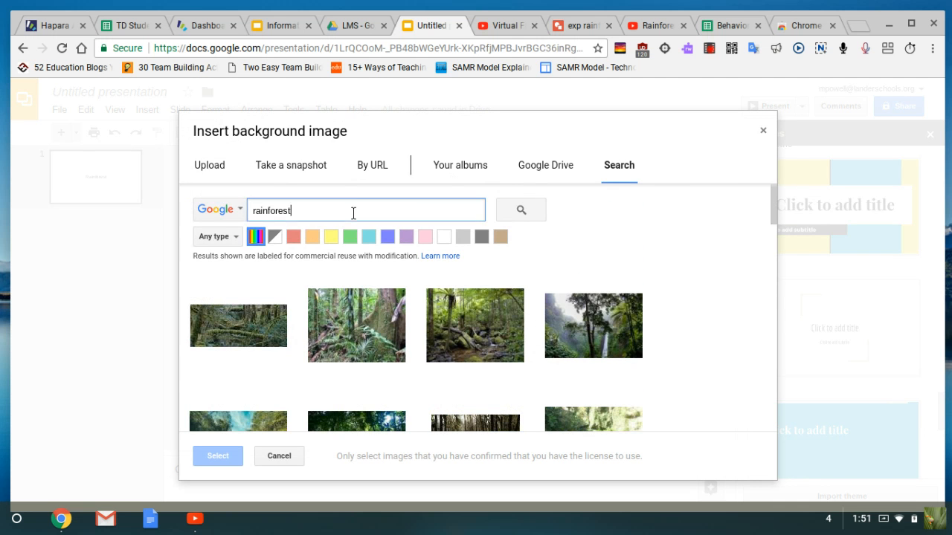
scroll(735, 263, "down", 5)
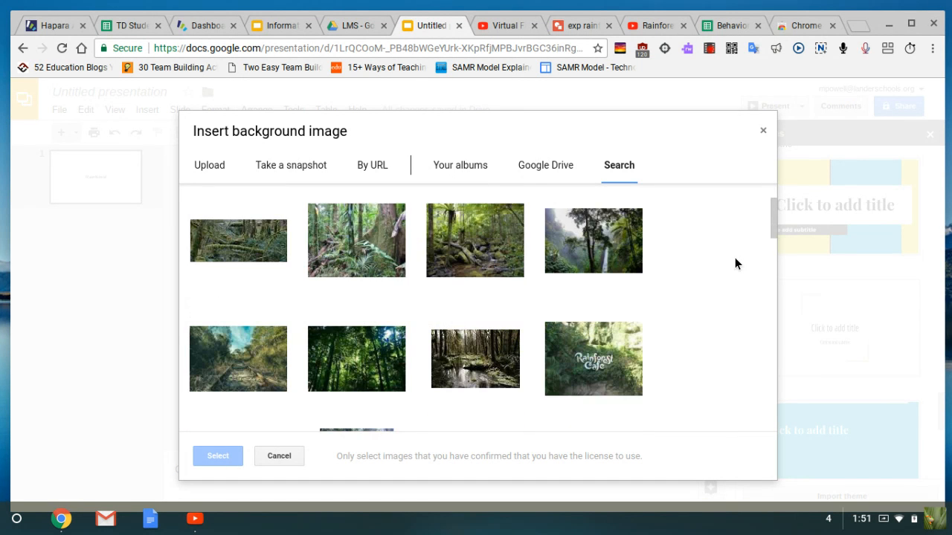
scroll(735, 263, "down", 3)
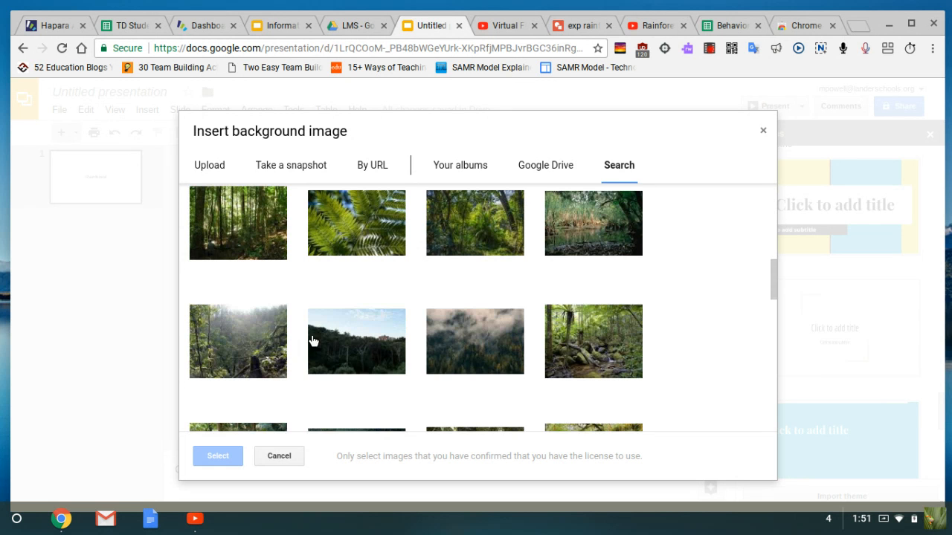
left_click(247, 348)
left_click(218, 453)
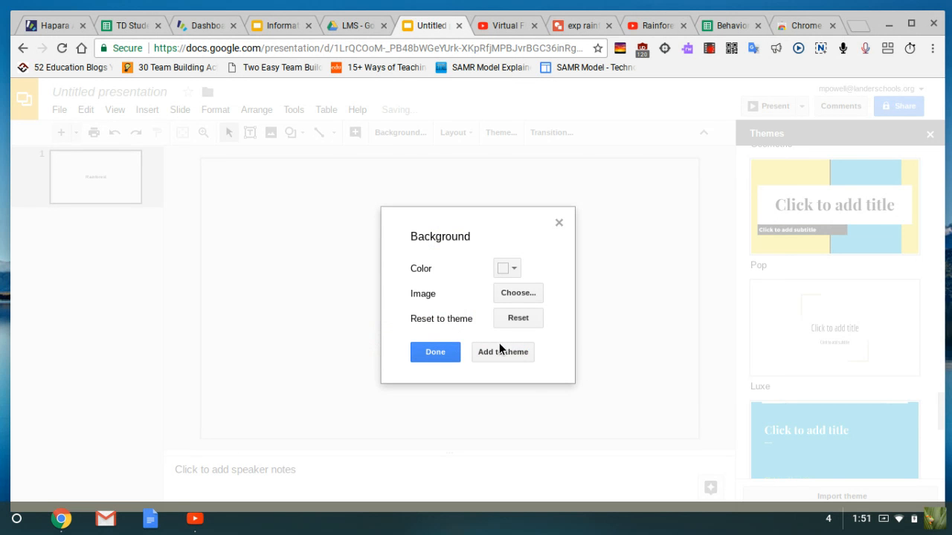
left_click(489, 353)
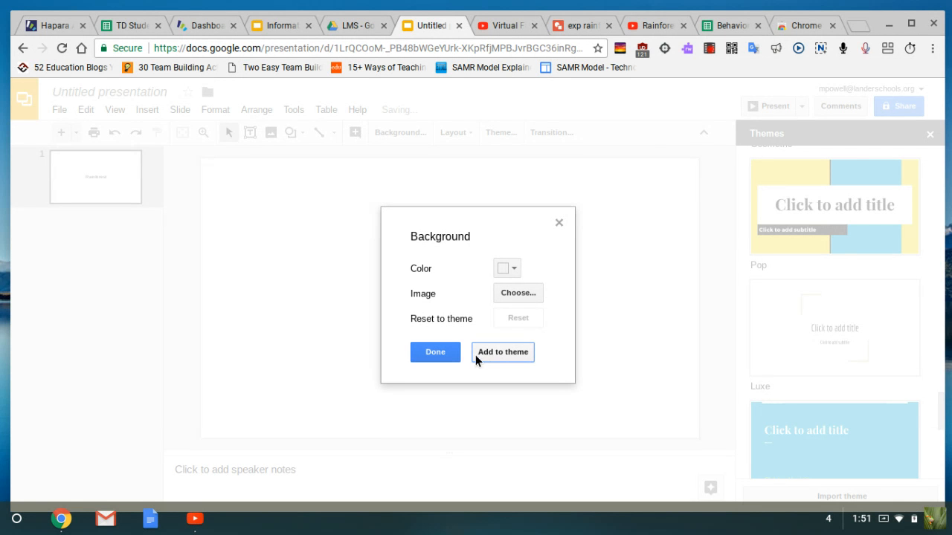
left_click(448, 354)
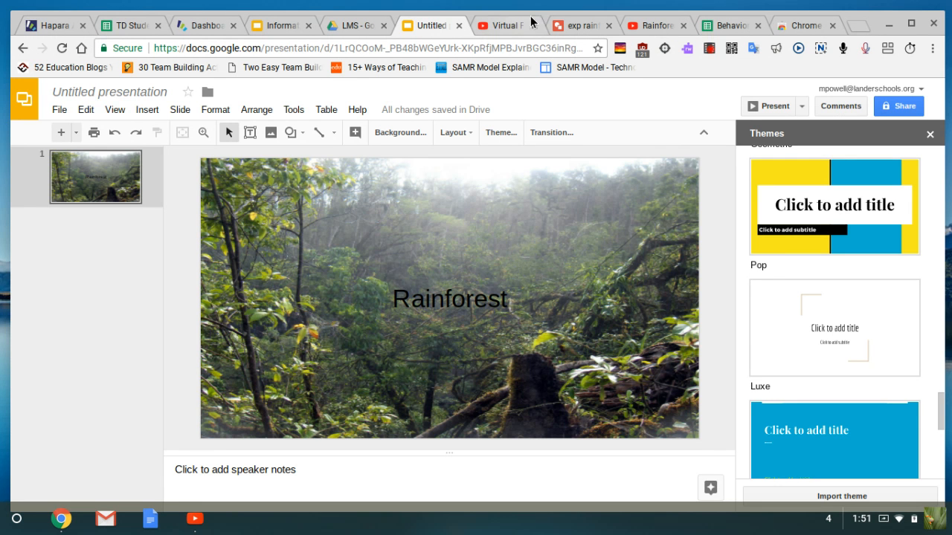
left_click(573, 27)
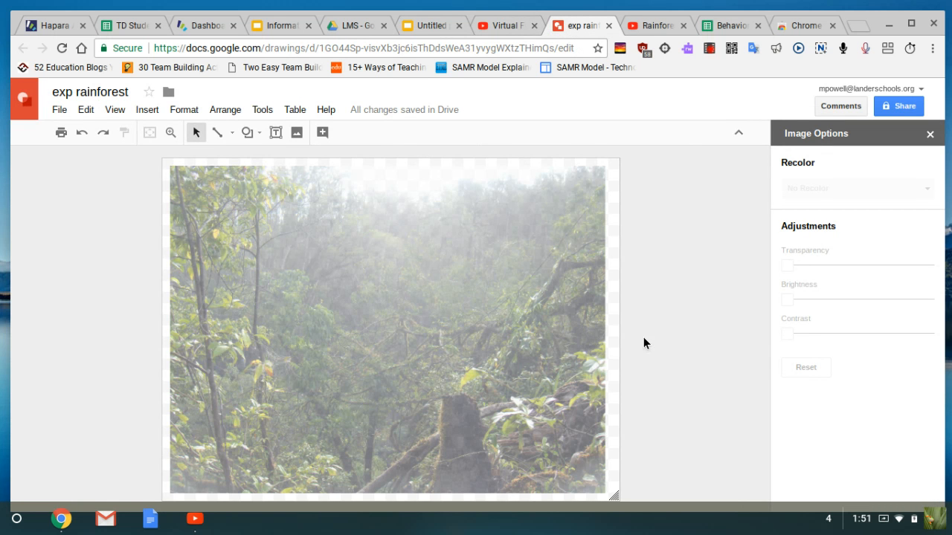
left_click(427, 27)
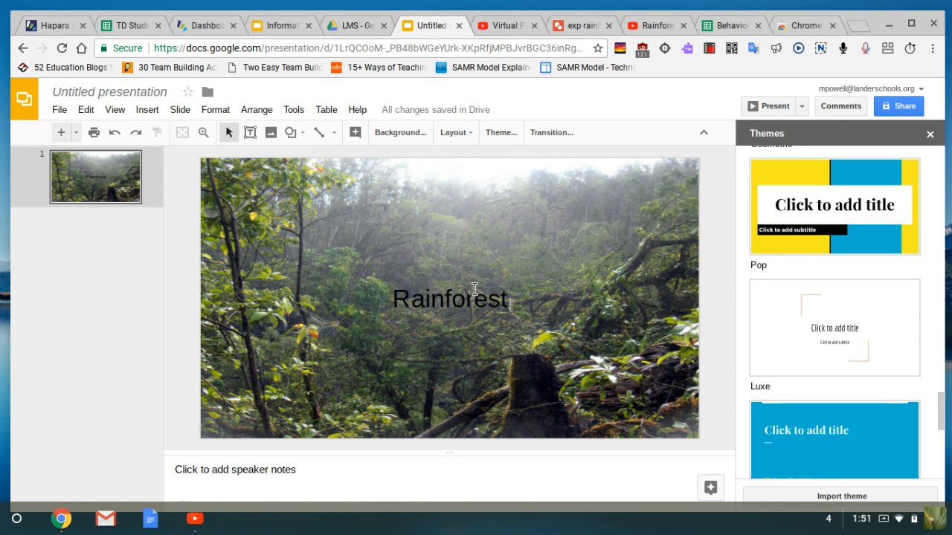
Set the slide transition to Fade and apply it to all slides.
left_click(547, 135)
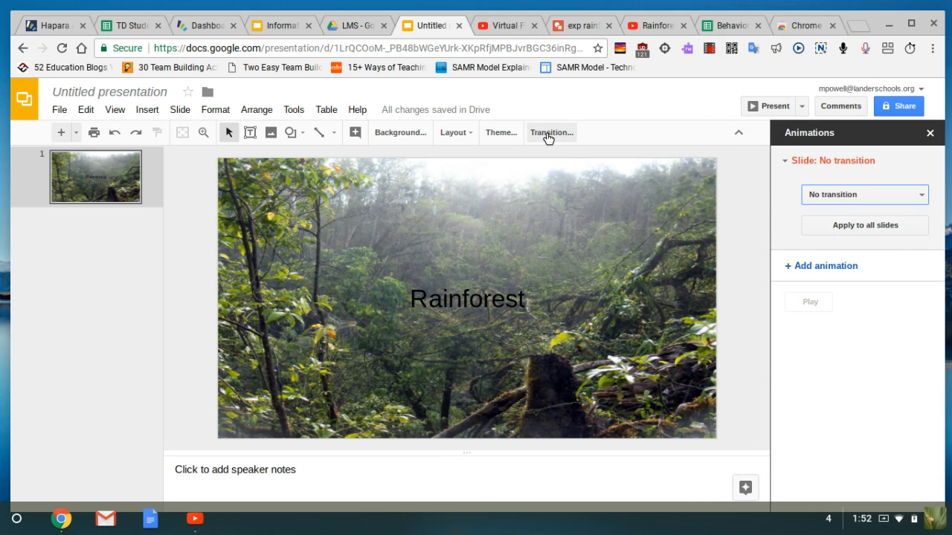
left_click(868, 195)
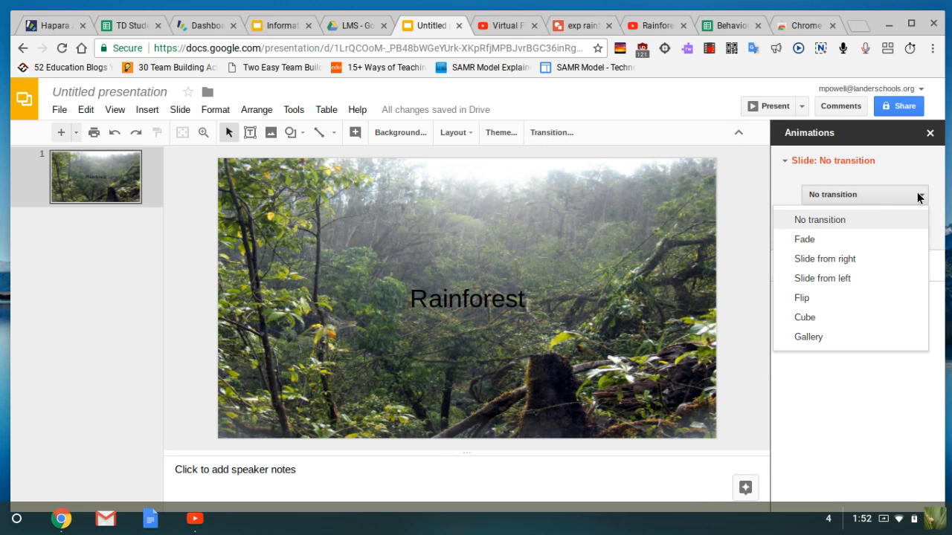
left_click(839, 241)
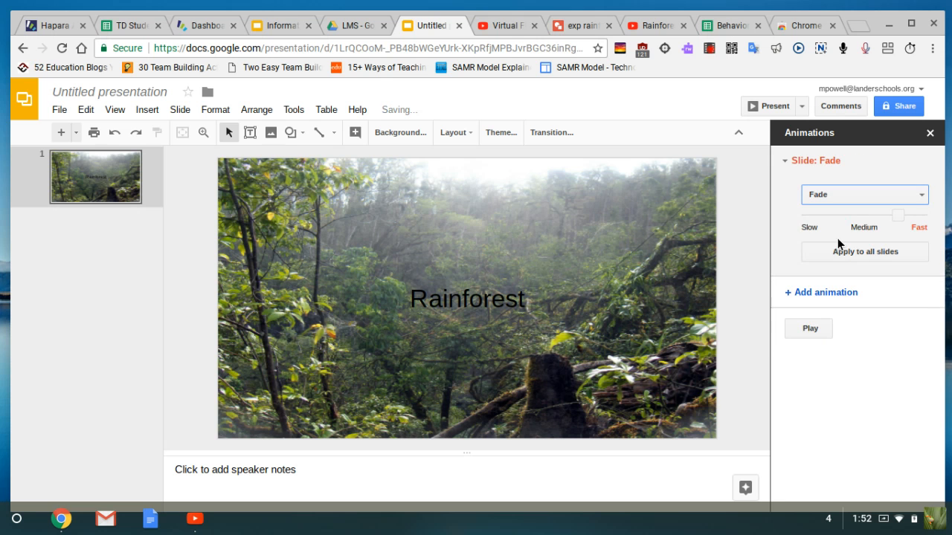
left_click(836, 250)
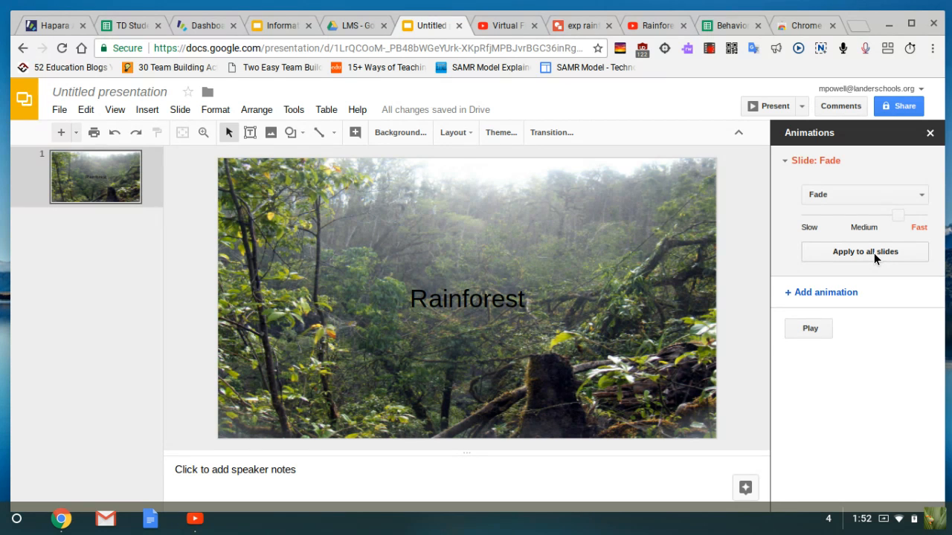
Add a slide with the Title and two columns layout and enter the title "About the Rainforest".
left_click(79, 134)
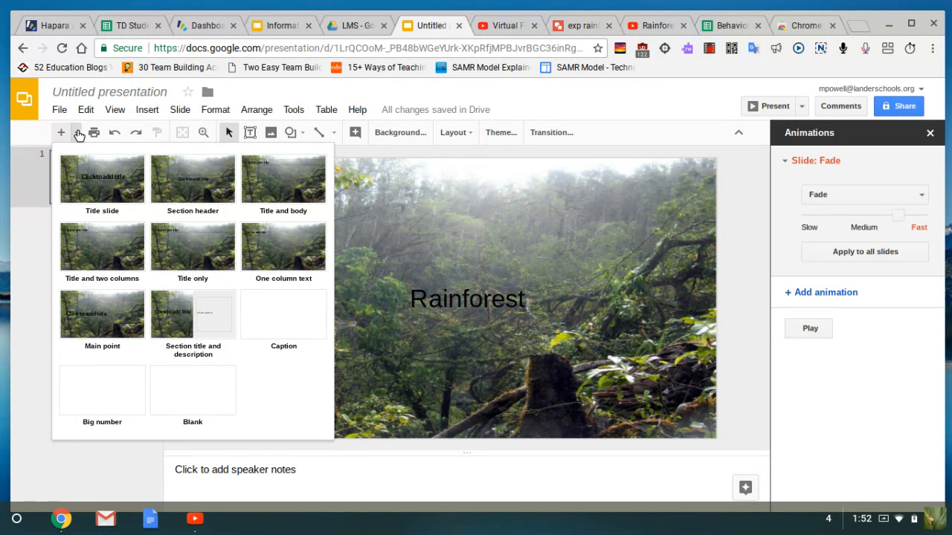
left_click(102, 241)
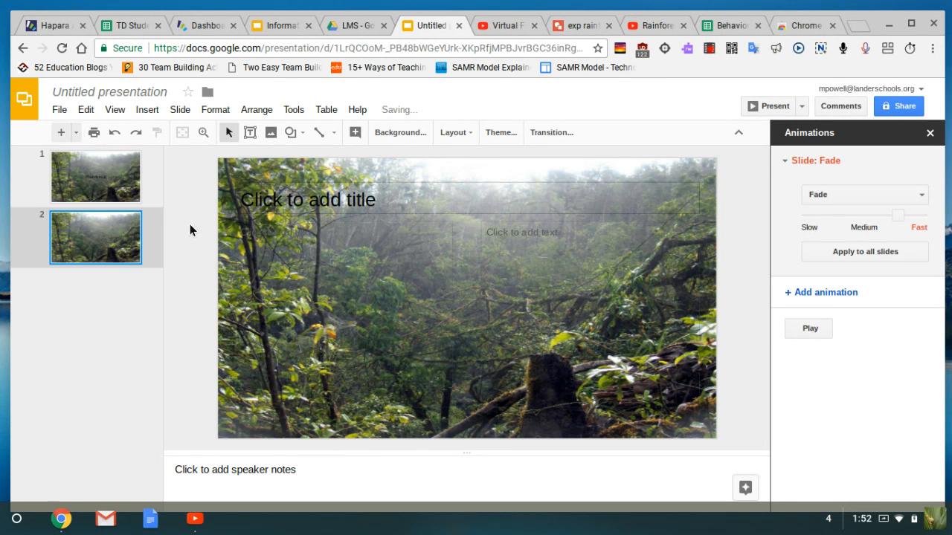
left_click(390, 194)
type("About")
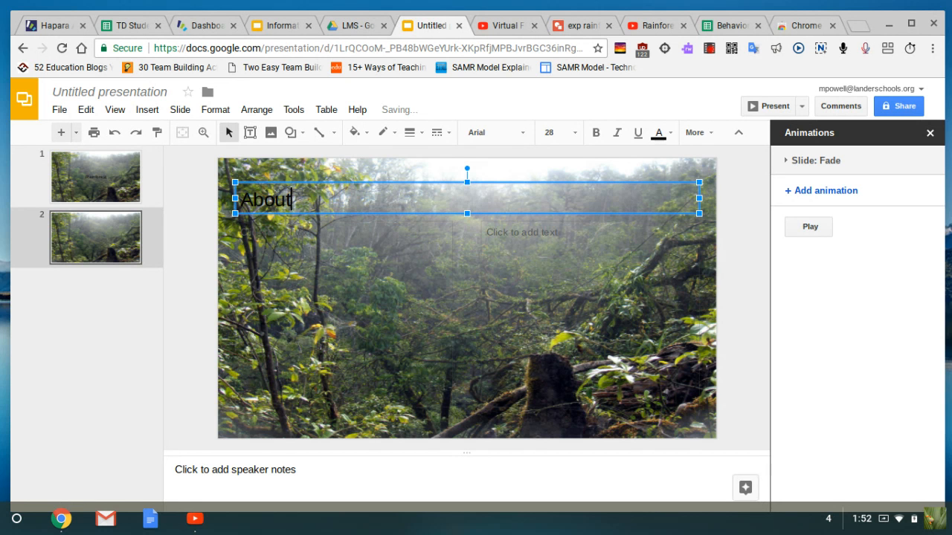
type(" the Rai")
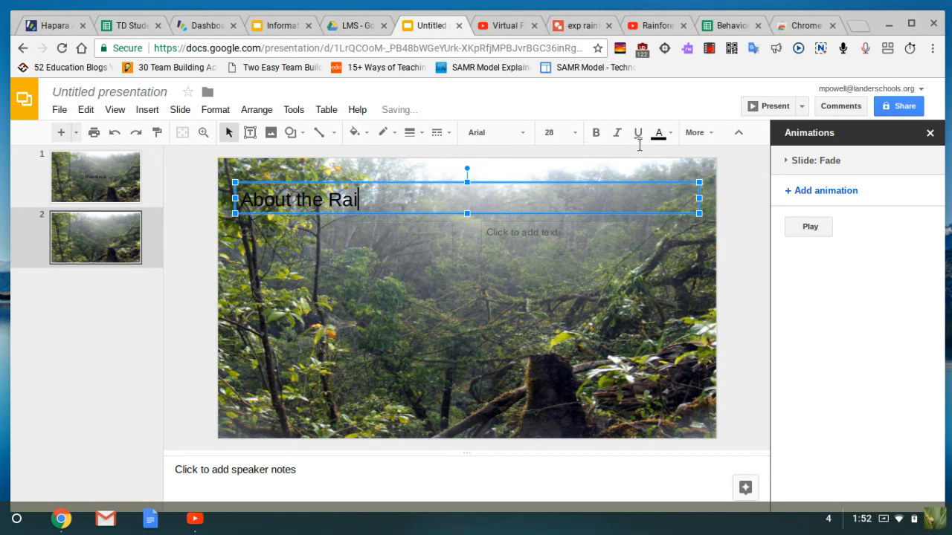
type("nforest")
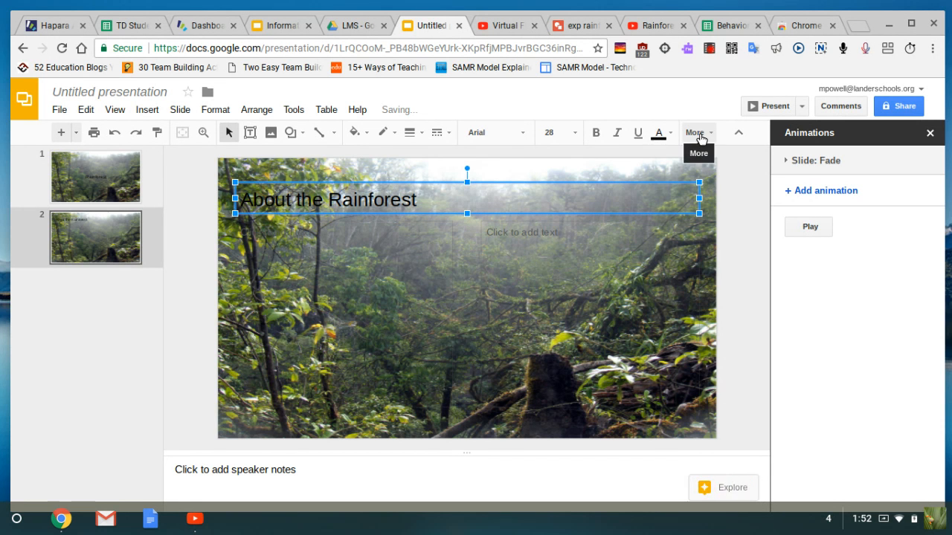
Center the "About the Rainforest" title horizontally in its text box on slide 2.
left_click(699, 137)
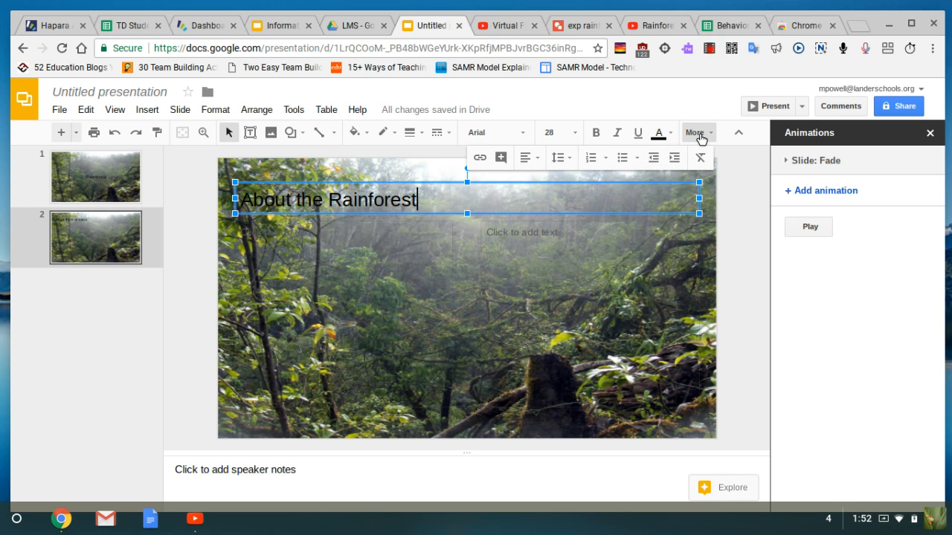
left_click(537, 160)
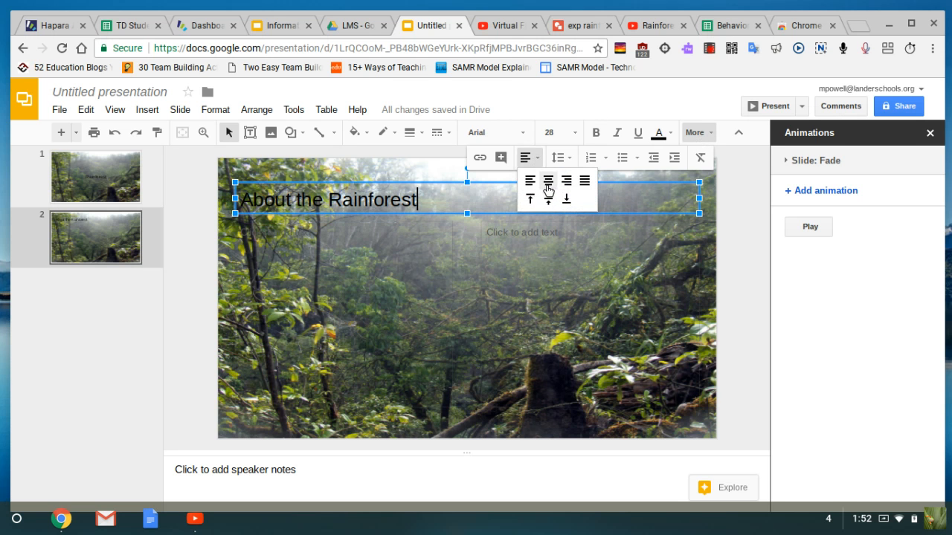
left_click(548, 191)
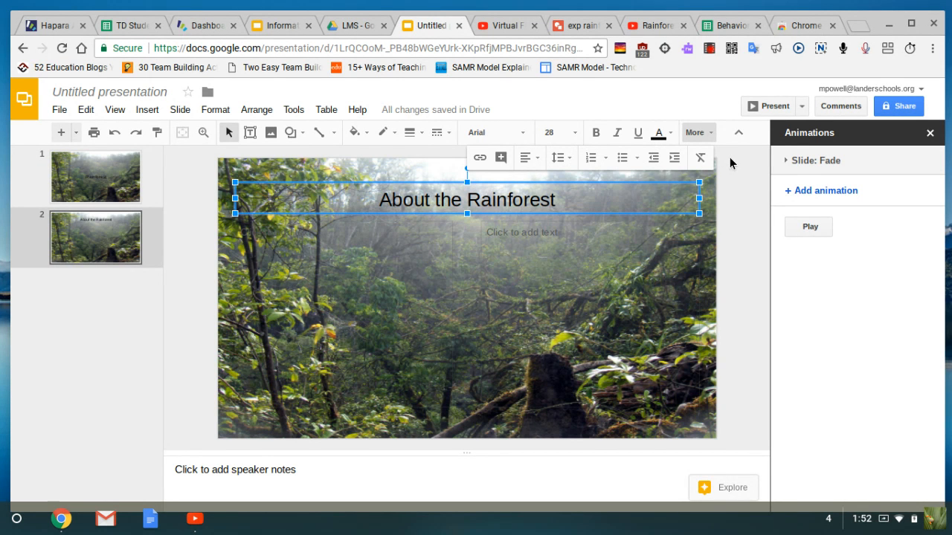
left_click(710, 137)
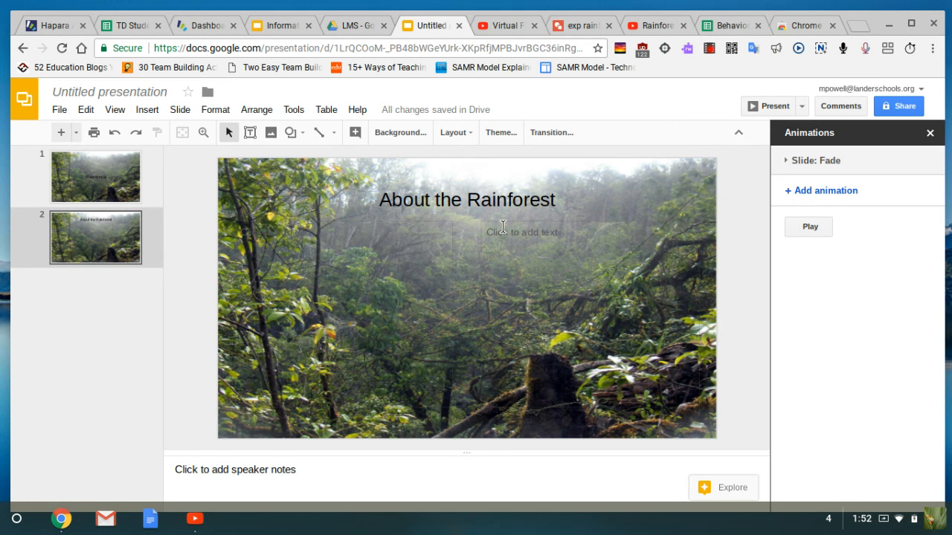
Start inserting a video on slide 2, clear the old YouTube search text and check the By URL option before returning to Search.
left_click(146, 111)
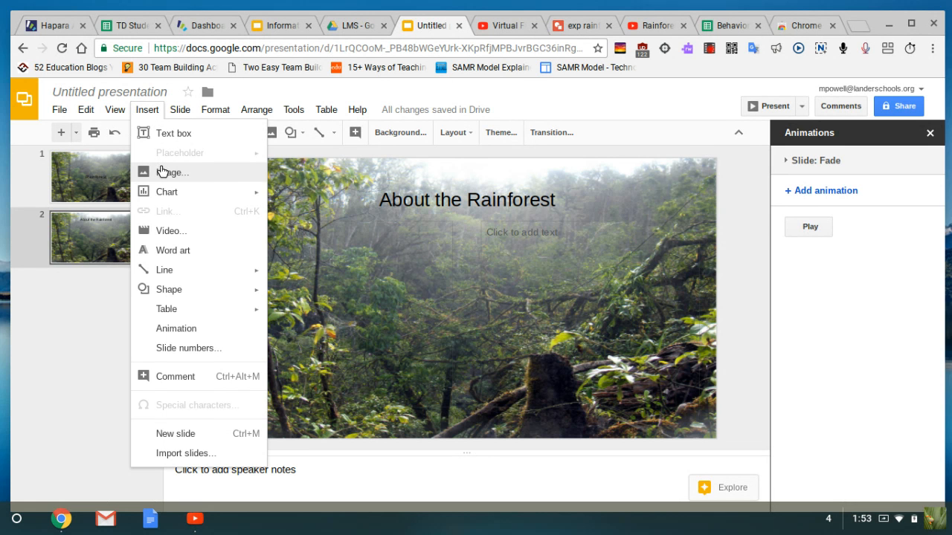
left_click(154, 228)
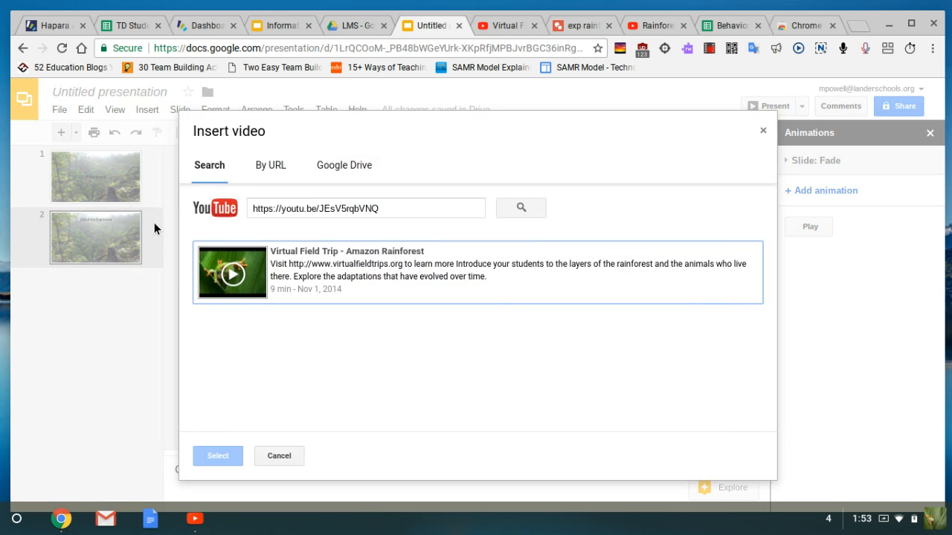
left_click_drag(391, 205, 248, 197)
key("BackSpace")
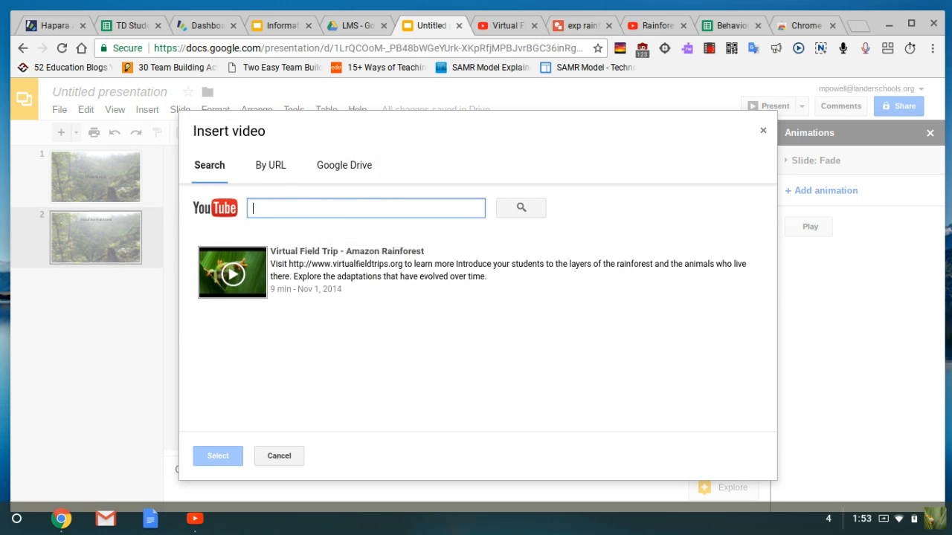
left_click(268, 164)
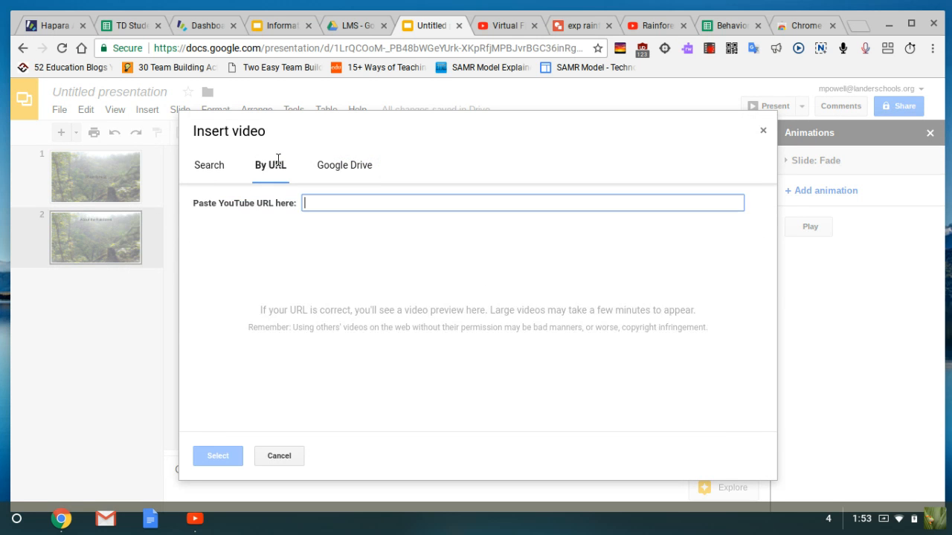
left_click(211, 169)
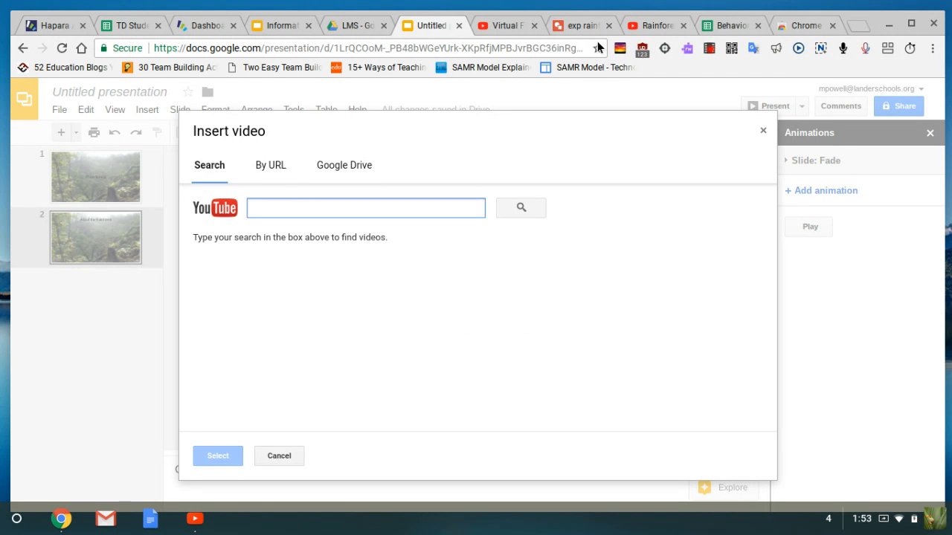
Switch to YouTube and copy the share link of the "Virtual Field Trip - Amazon Rainforest" video.
left_click(490, 30)
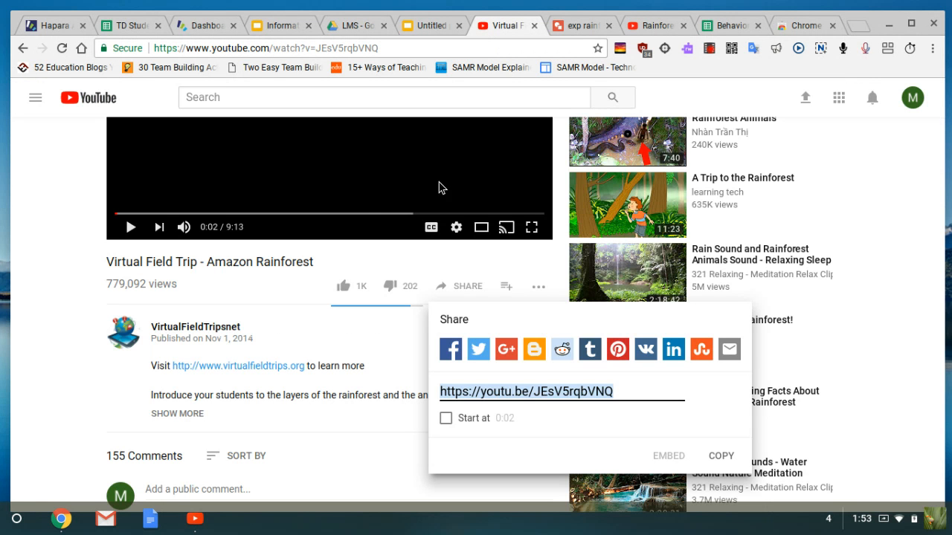
left_click(352, 350)
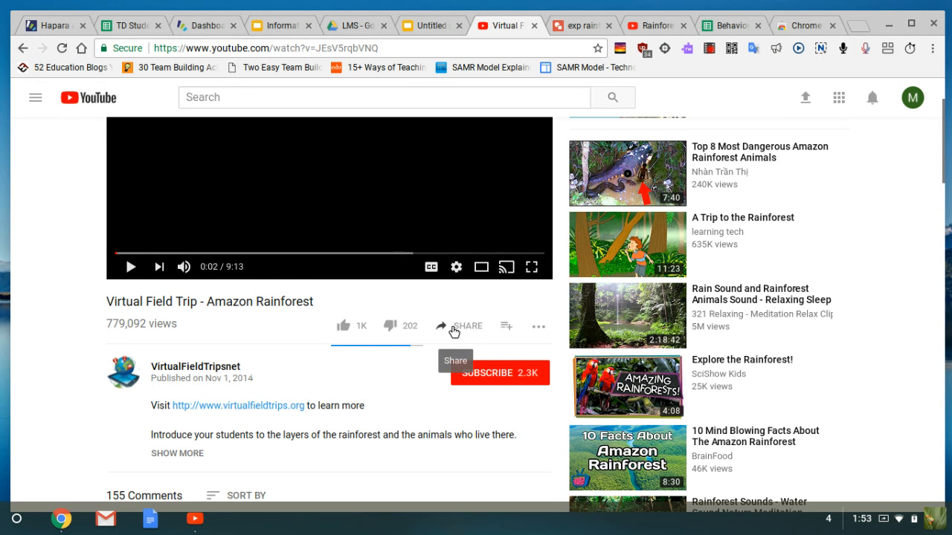
left_click(452, 328)
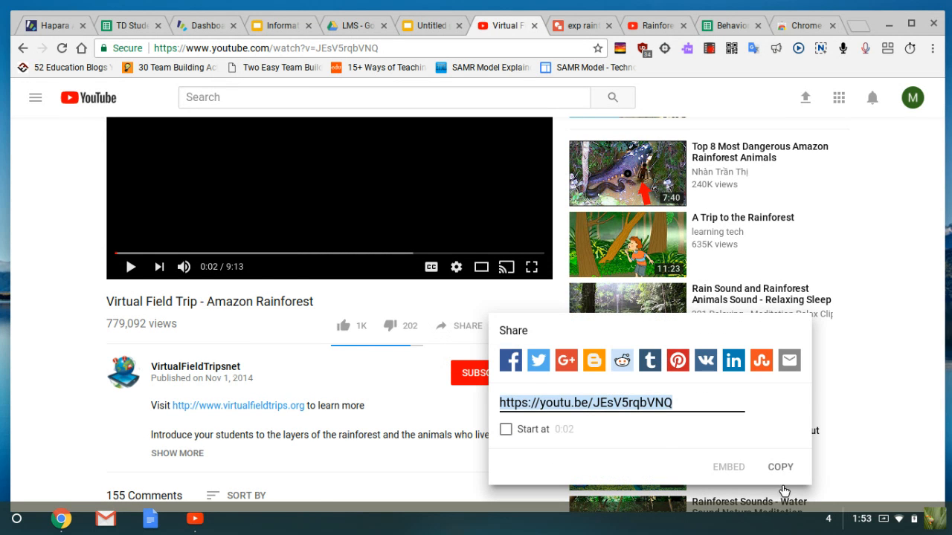
left_click(778, 468)
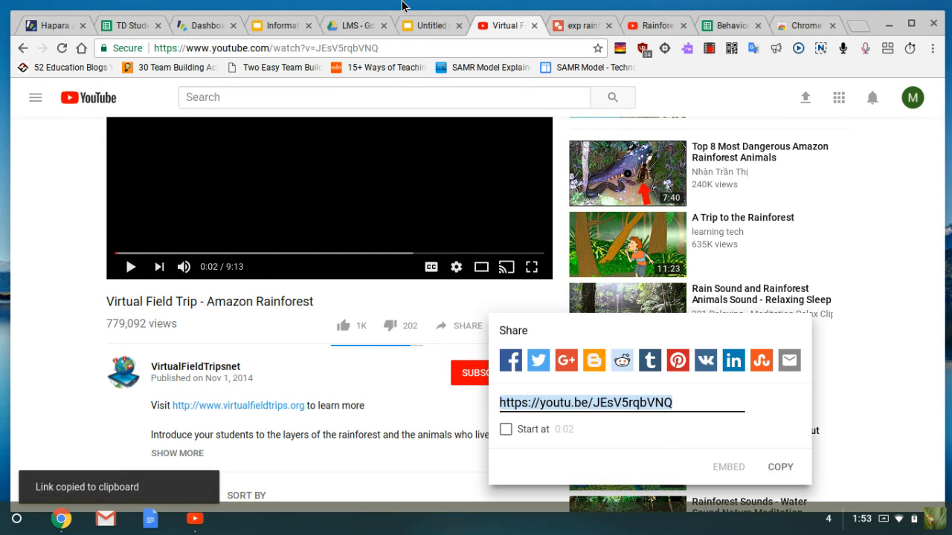
left_click(422, 30)
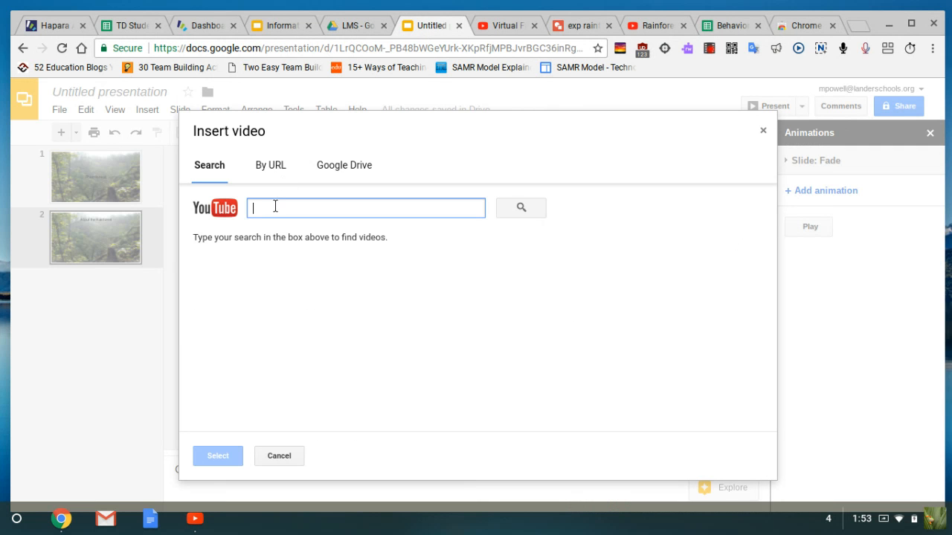
key("ctrl+v")
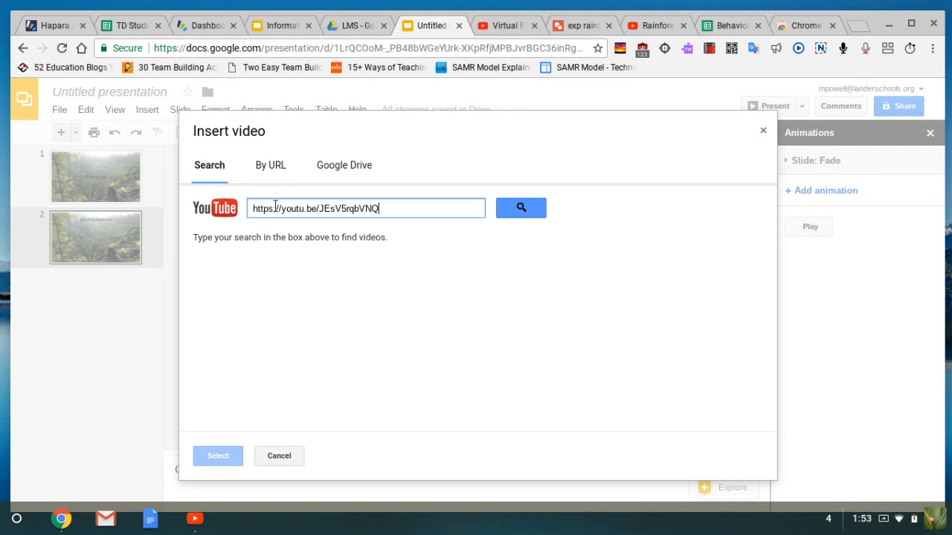
left_click(514, 208)
left_click(357, 272)
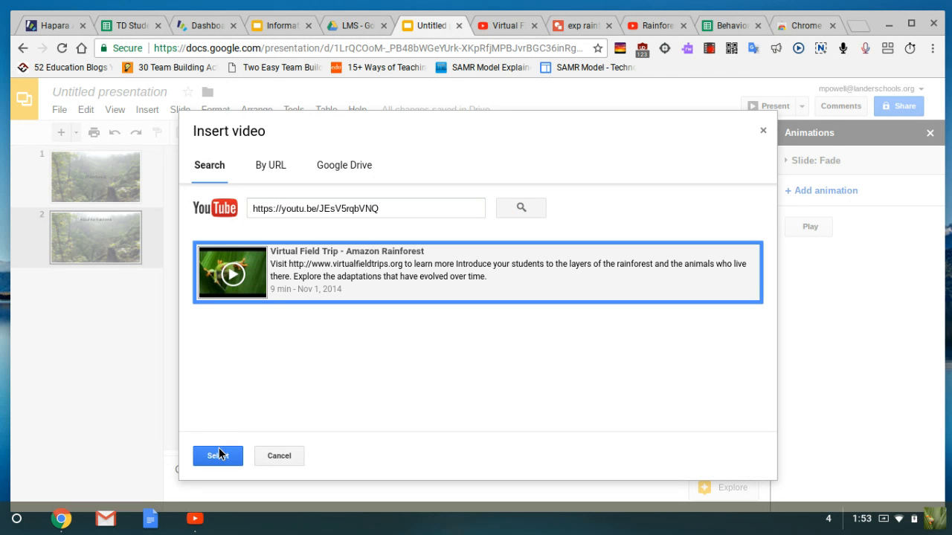
left_click(218, 455)
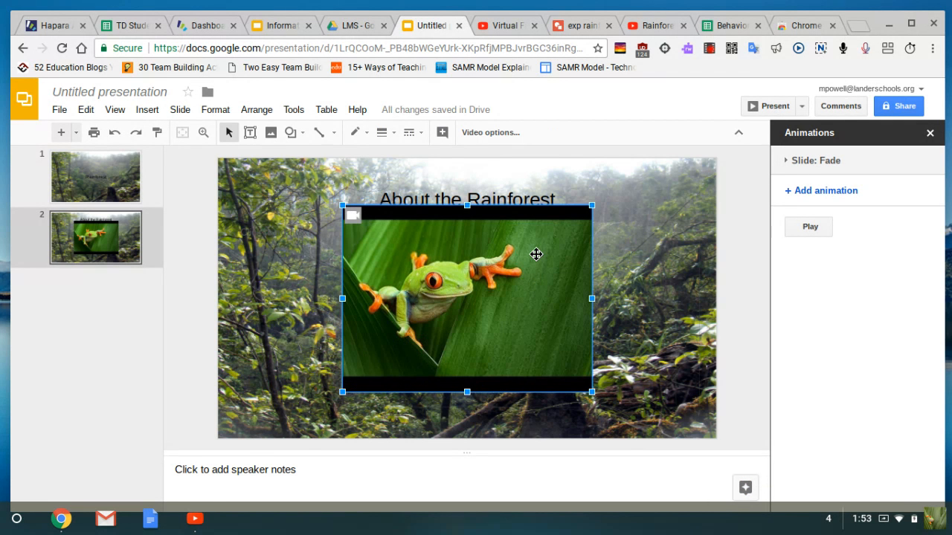
Move the video on slide 2 down below the "About the Rainforest" title and center it horizontally on the page.
left_click_drag(536, 253, 538, 287)
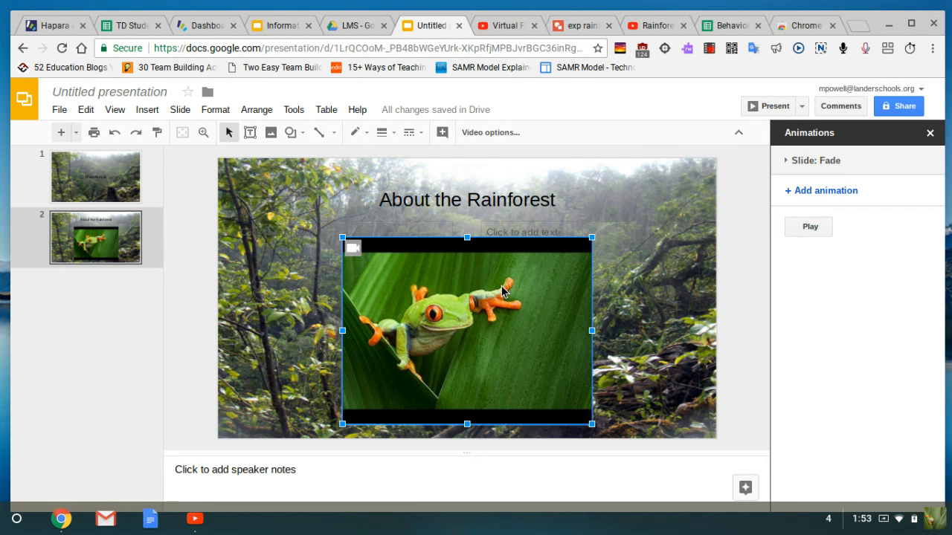
key("Page_Up")
key("Page_Down")
right_click(502, 263)
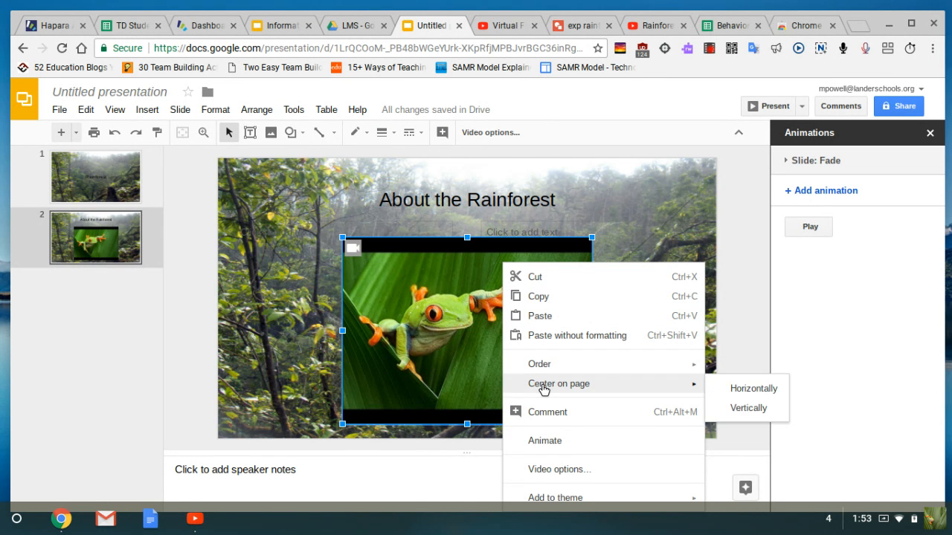
mouse_move(687, 387)
left_click(731, 388)
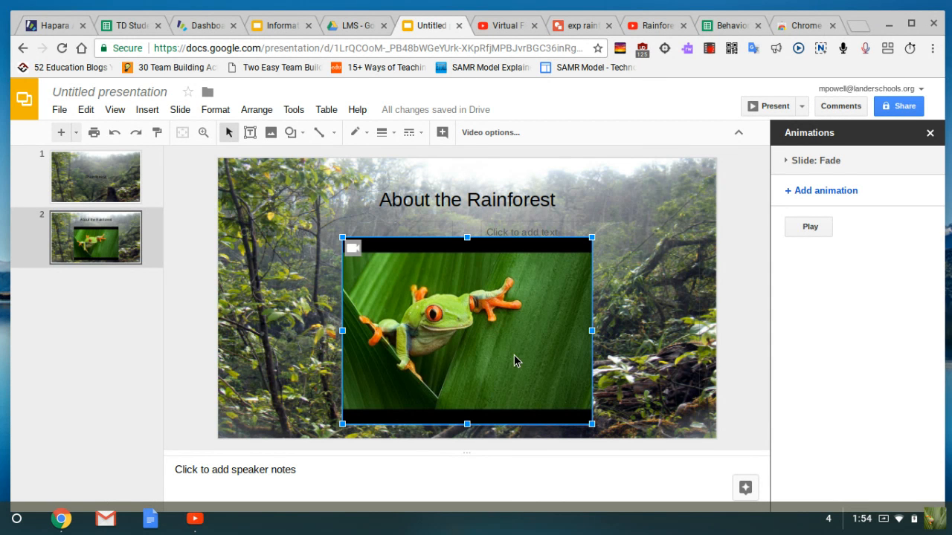
Check the video options for the embedded rainforest video, including start and end times, autoplay and mute, and close them.
right_click(483, 279)
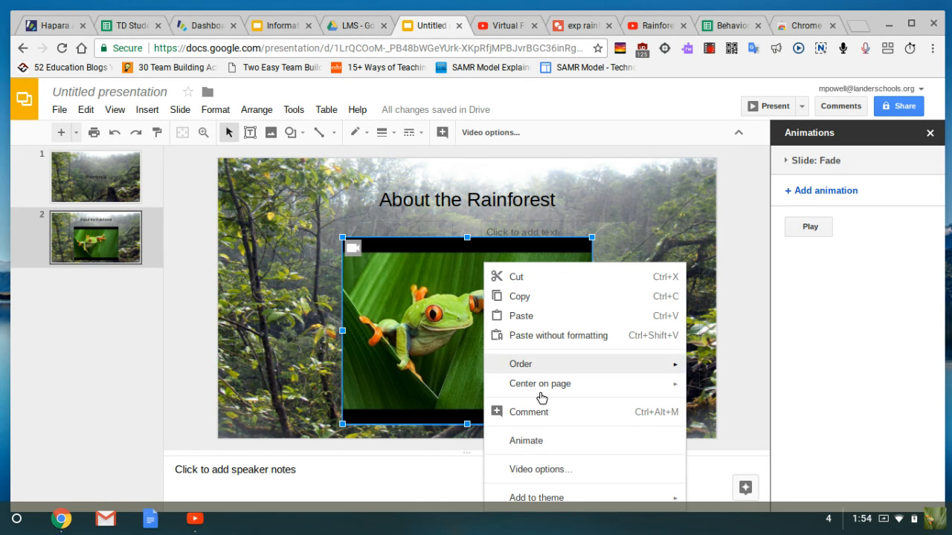
left_click(537, 470)
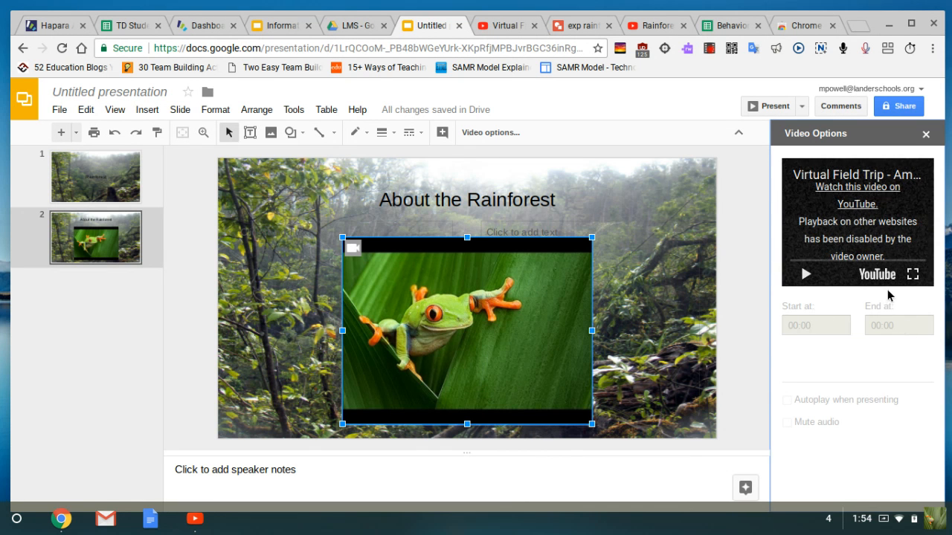
left_click(926, 134)
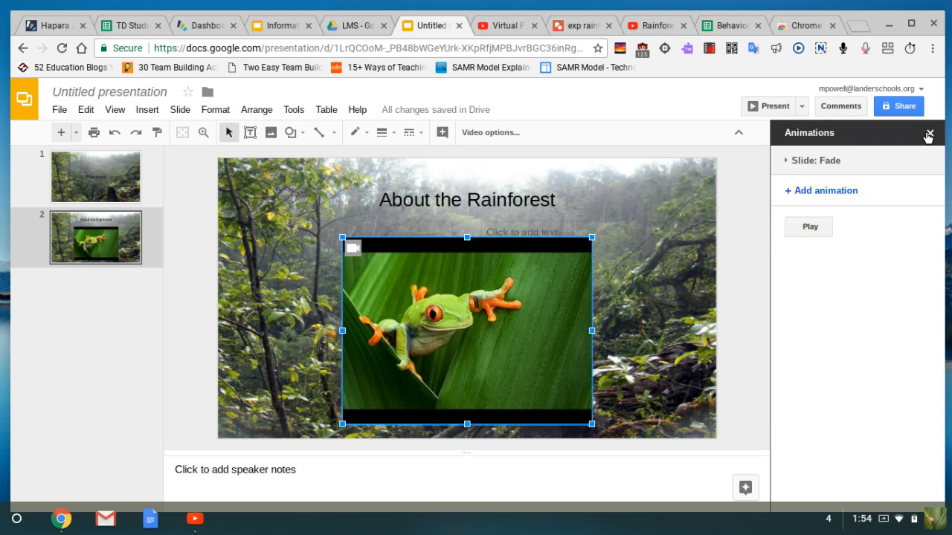